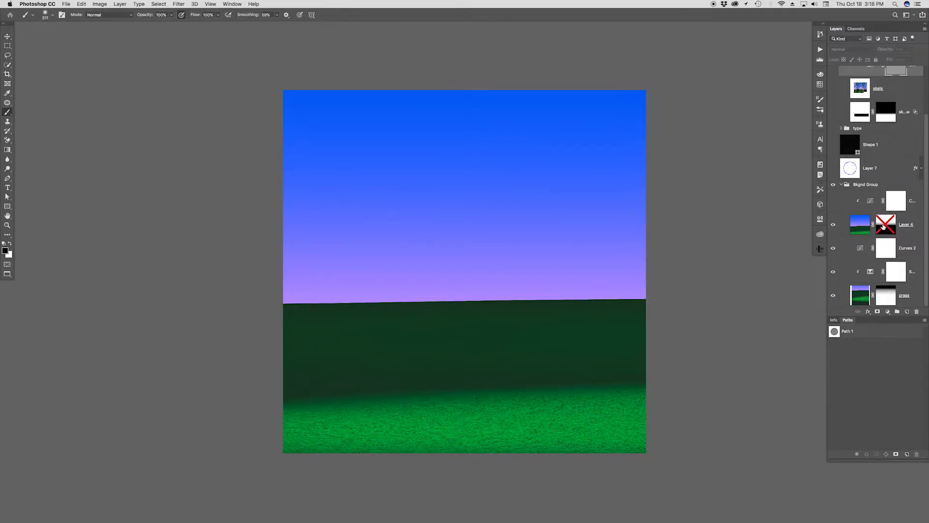
Step: Re-enable Layer 4's mask and show the Curves adjustment clipped to it
shift+click(883, 226)
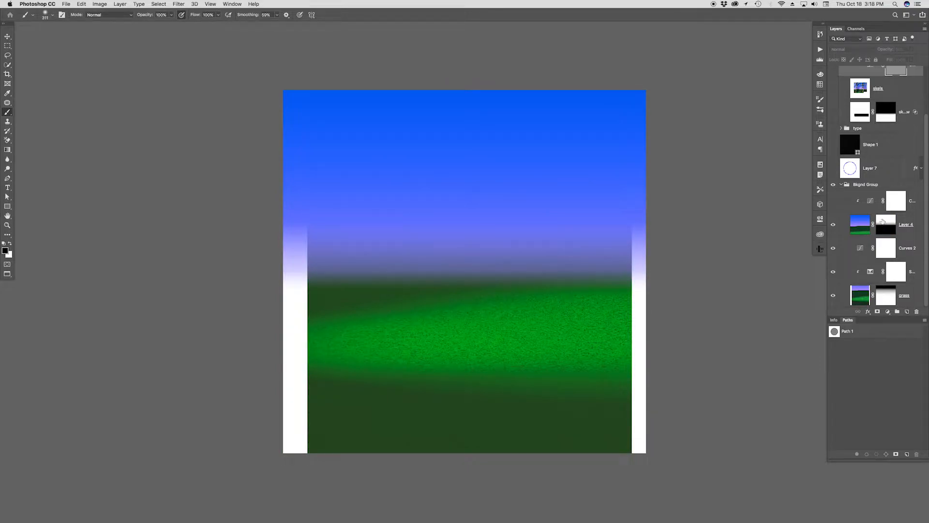
click(833, 201)
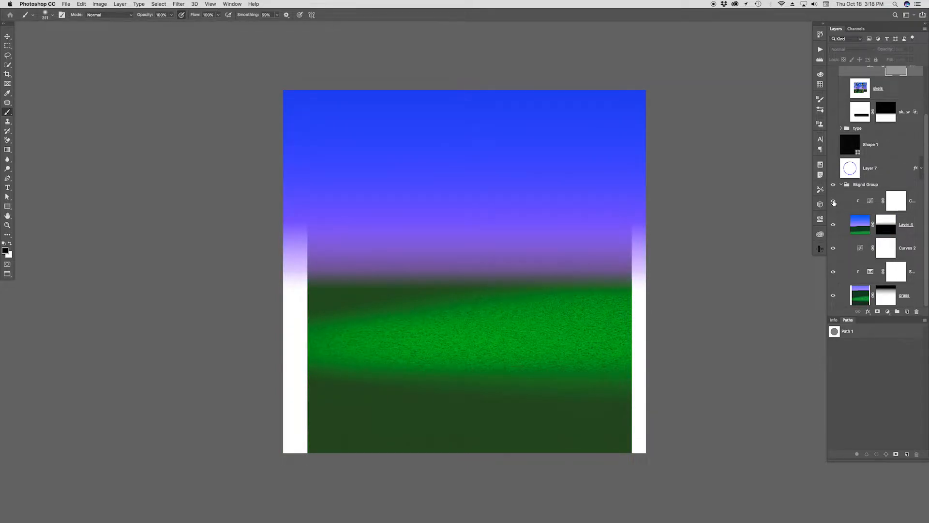
click(833, 201)
click(833, 201)
Step: Collapse the Bkgnd Group and examine what it, Shape 1 and Layer 7 contribute by toggling their visibility
click(833, 185)
click(833, 184)
click(844, 185)
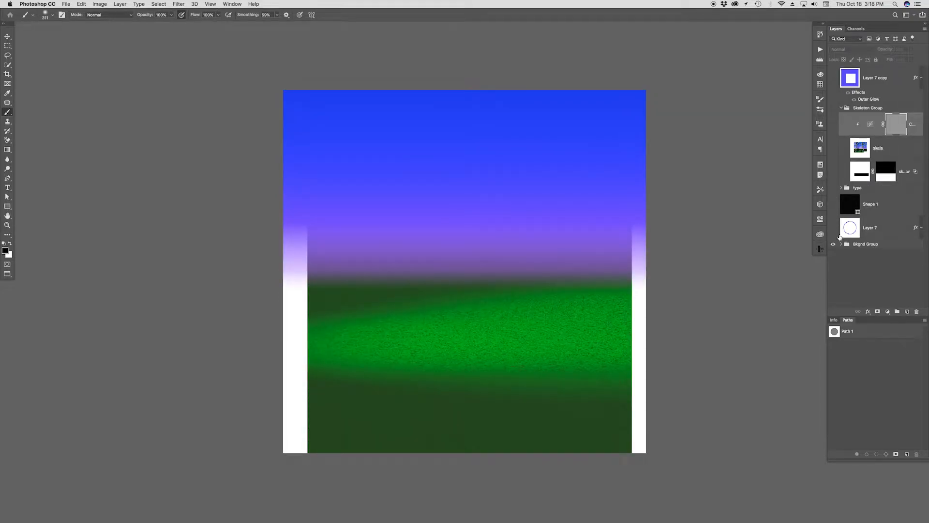
click(833, 204)
click(833, 204)
click(833, 227)
click(833, 227)
click(842, 245)
click(842, 245)
Step: Show the Shape 1 layer and inspect its solid fill color, accepting it as it is
click(834, 204)
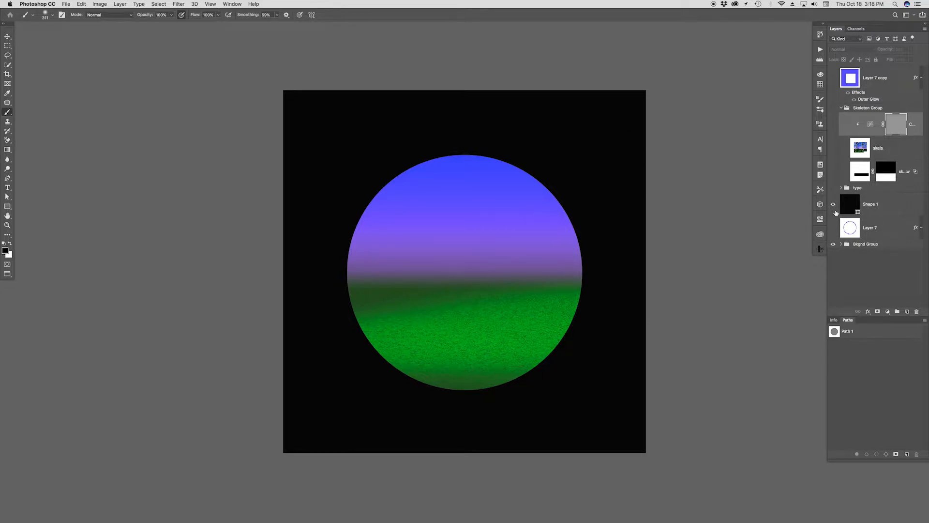
click(848, 204)
double_click(848, 204)
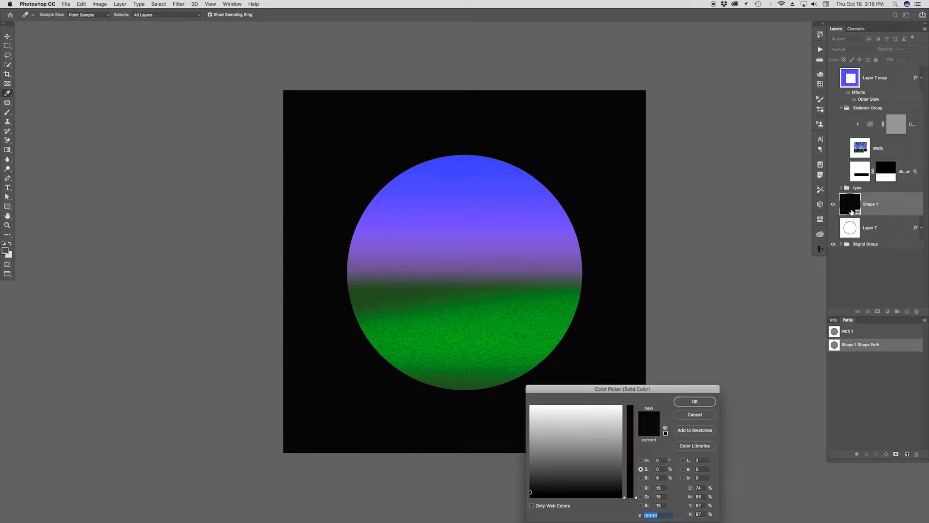
key(Return)
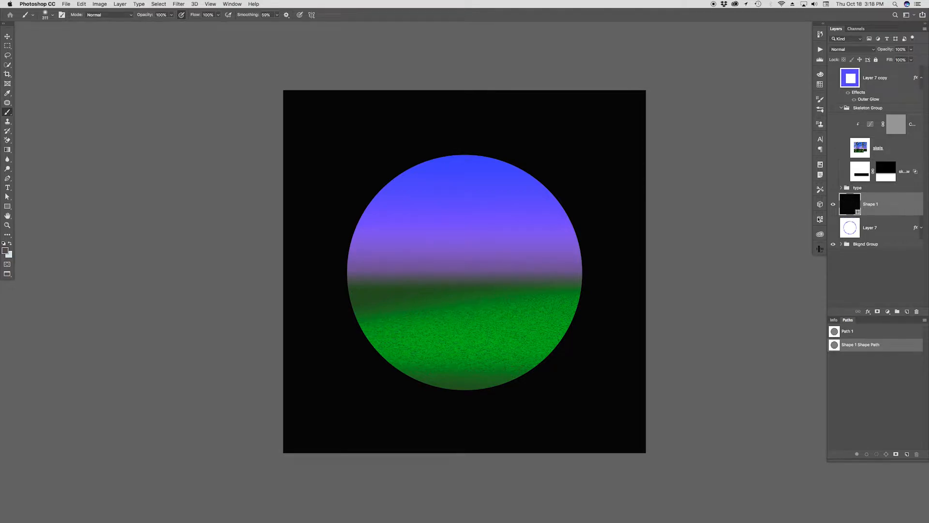
Step: Try reshaping Shape 1's circular path by moving its top anchor and bending the right anchor's direction handle, undoing each change
key(a)
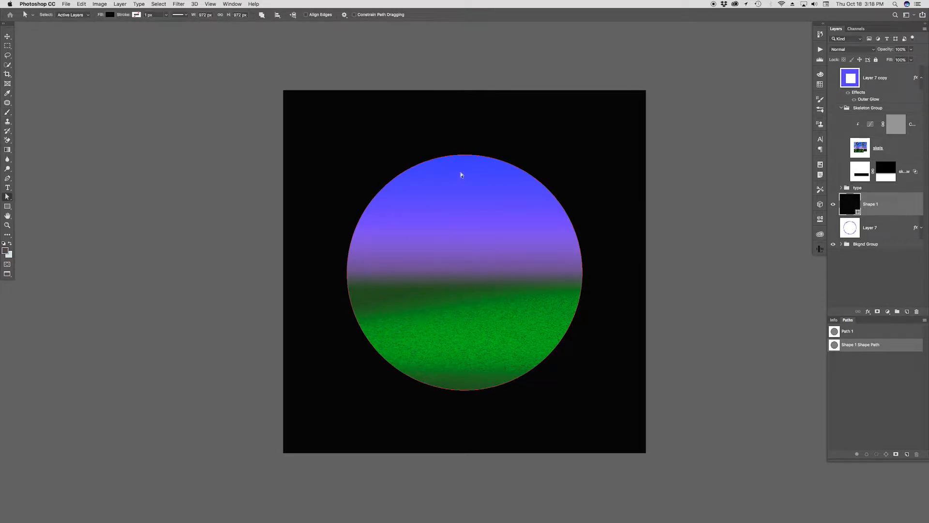
drag(465, 156, 463, 129)
key(super+z)
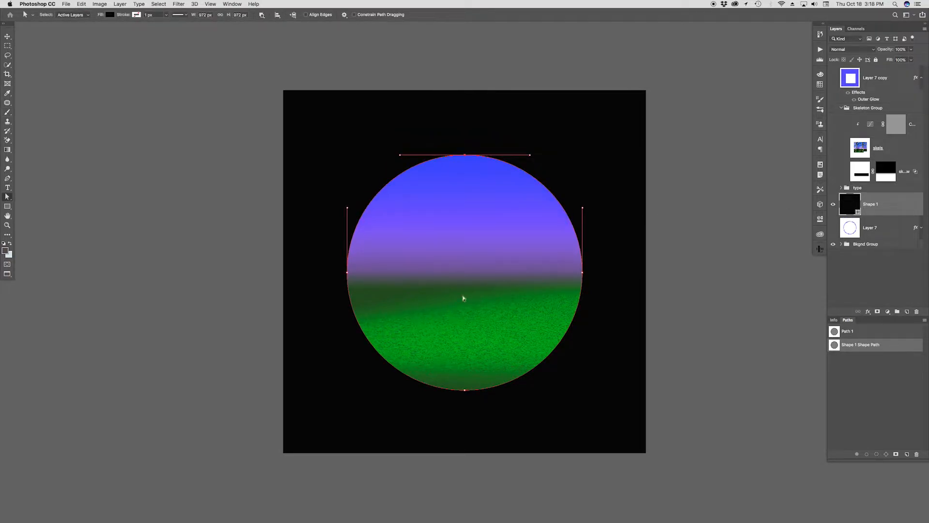
click(583, 207)
drag(582, 207, 567, 205)
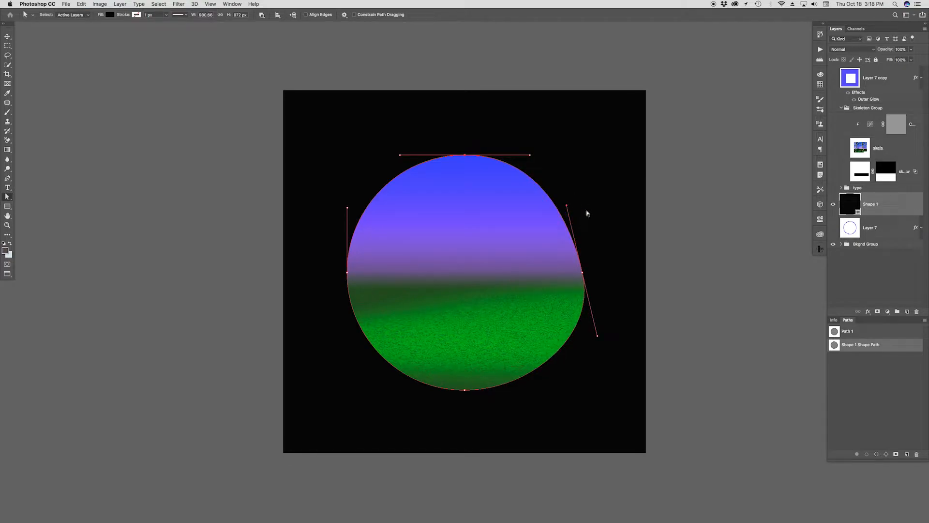
key(super+z)
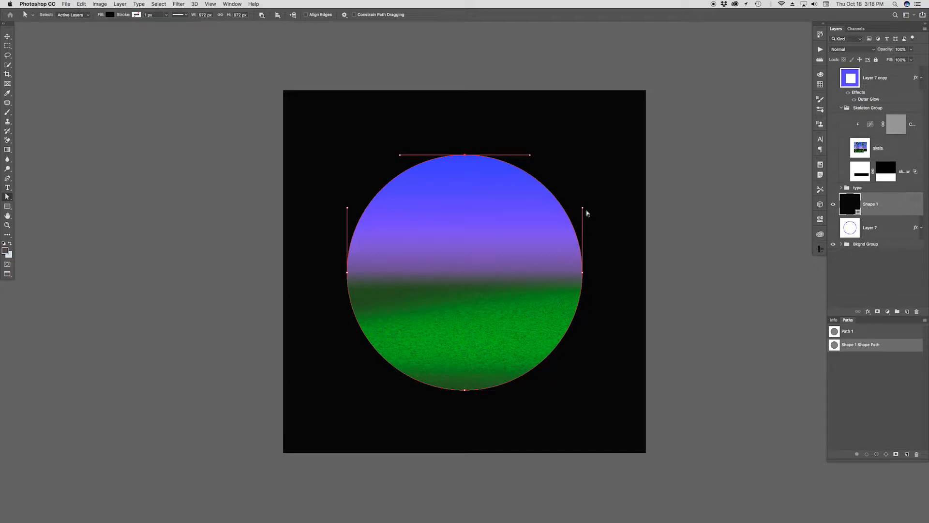
Step: Try feathering Shape 1's path by 24.9 px in its mask properties, and undo the feather
click(838, 283)
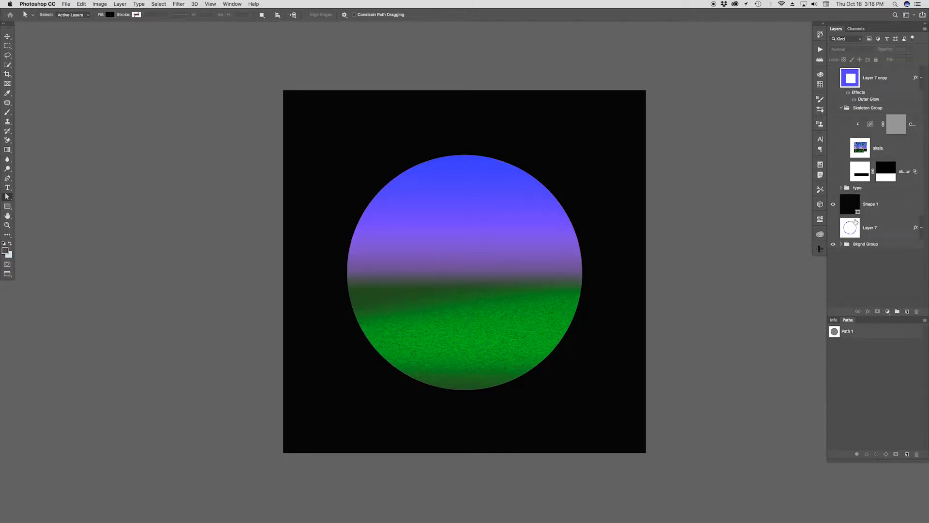
click(850, 204)
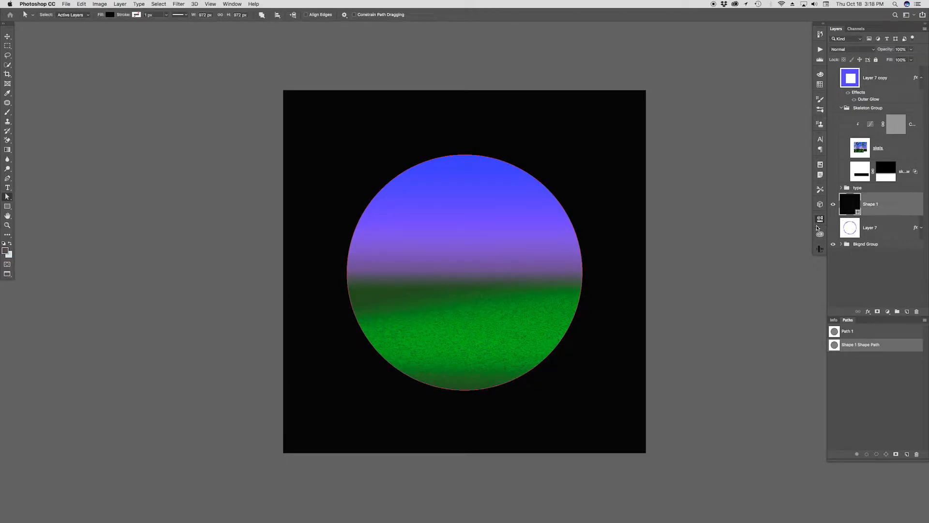
click(820, 220)
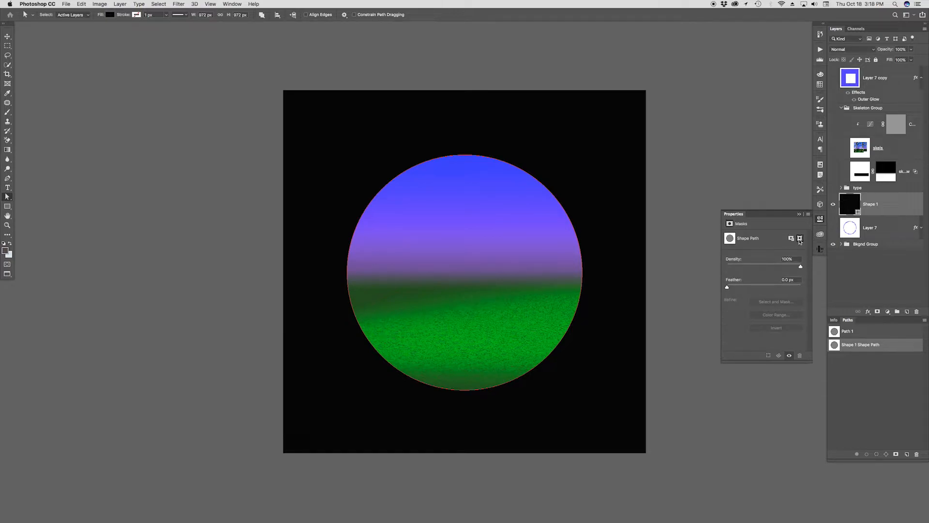
drag(728, 287, 761, 286)
key(super+z)
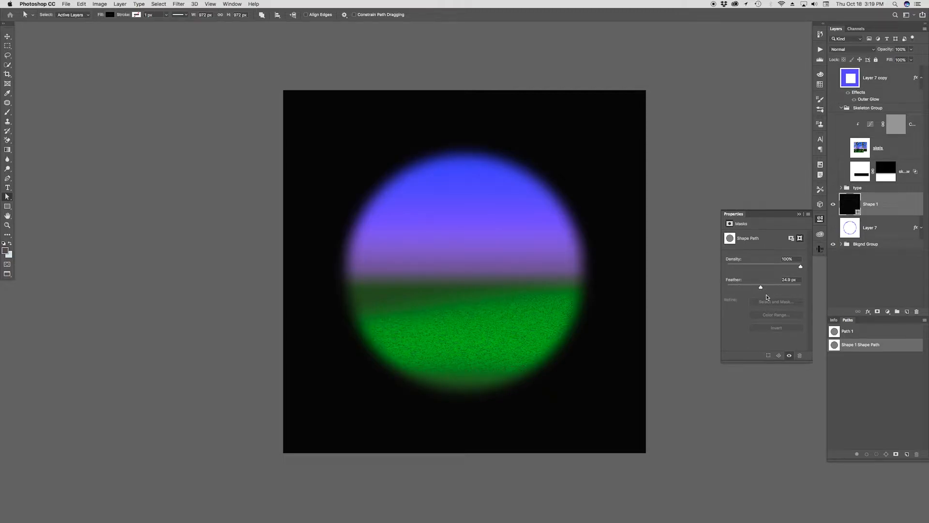
key(super+z)
click(772, 286)
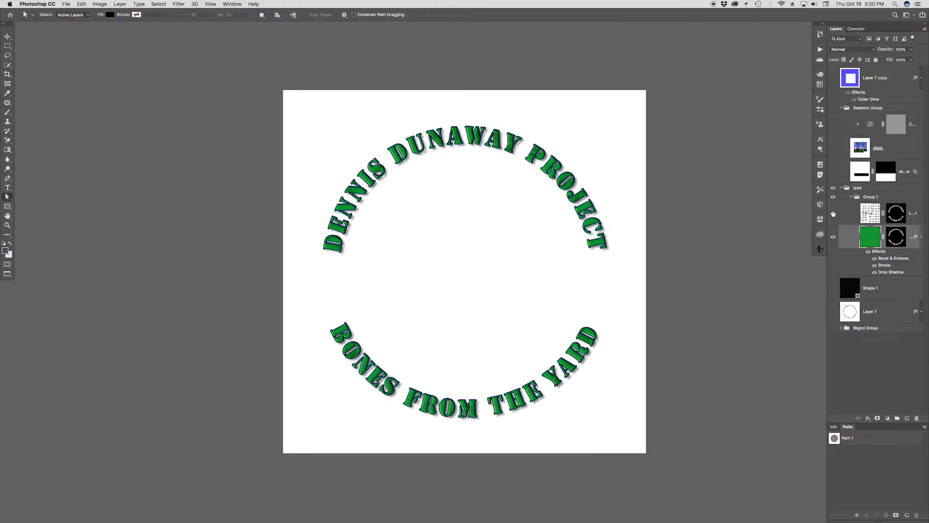
Step: Isolate the texture layer in Group 1, try it at 100% opacity and with its mask disabled, and restore the lettering
click(870, 214)
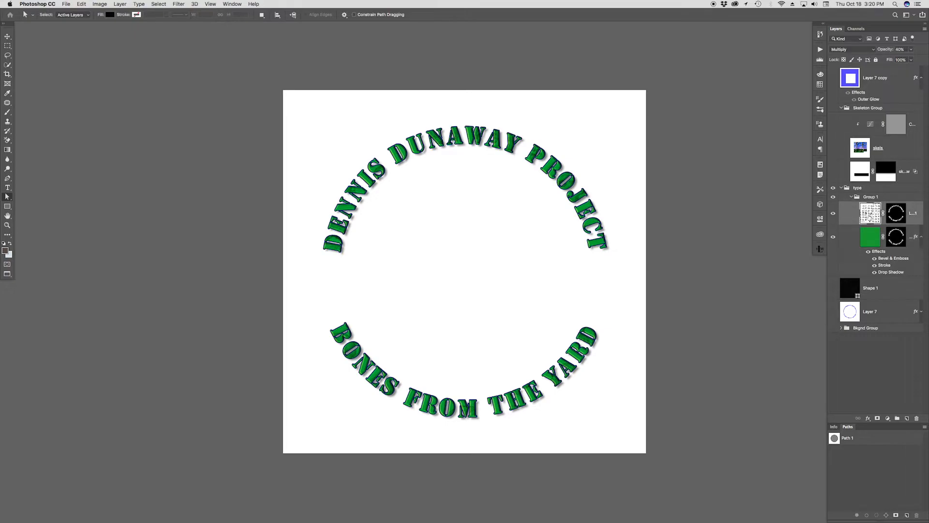
alt+click(834, 213)
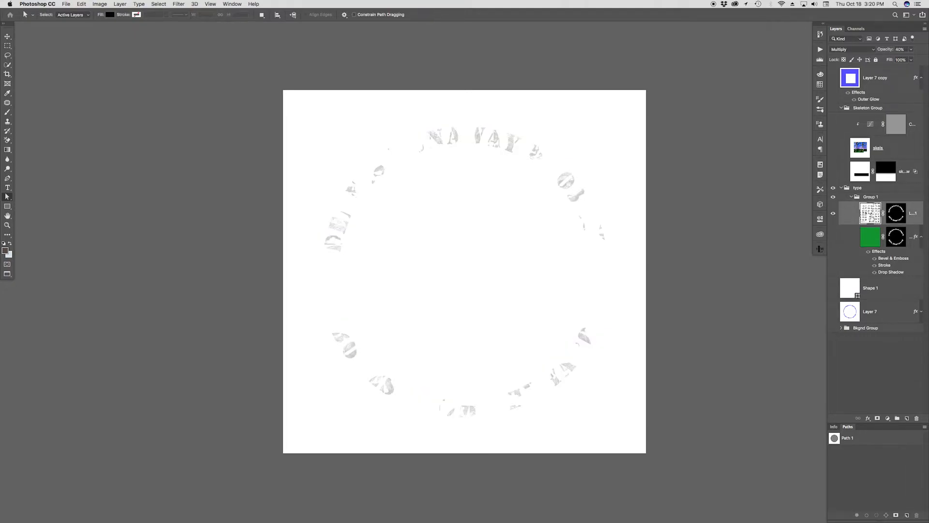
click(885, 50)
text(10)
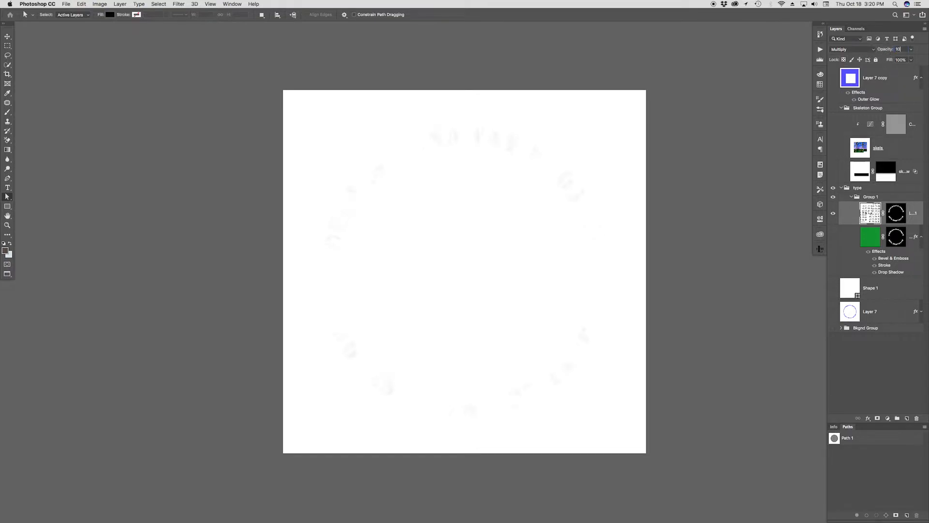
text(0)
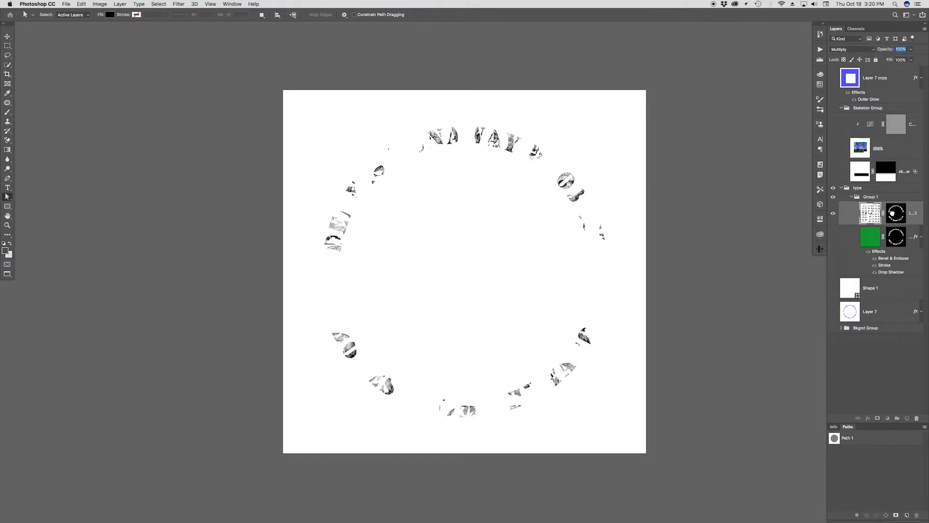
key(Return)
shift+click(896, 213)
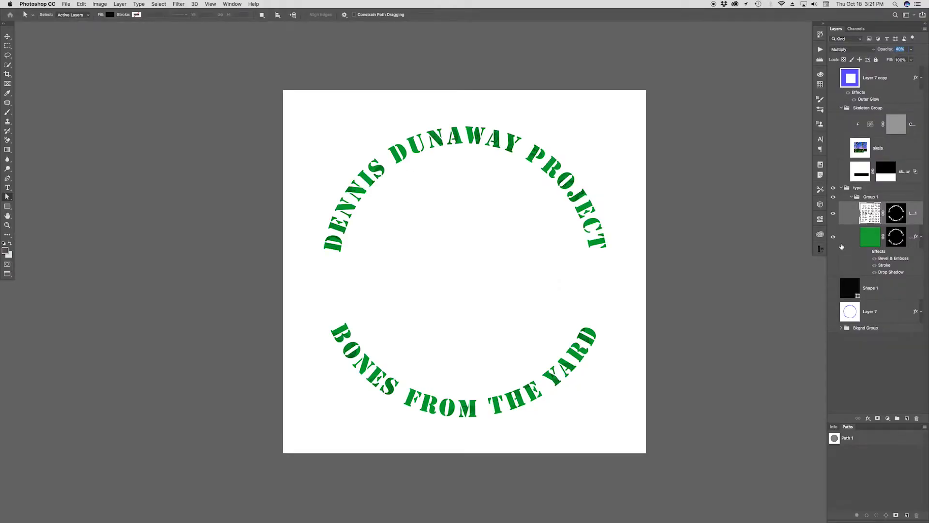
key(super+z)
Step: Collapse Group 1 and the type group, and show Shape 1, the skeleton shadow and the skels layer
click(851, 196)
click(841, 187)
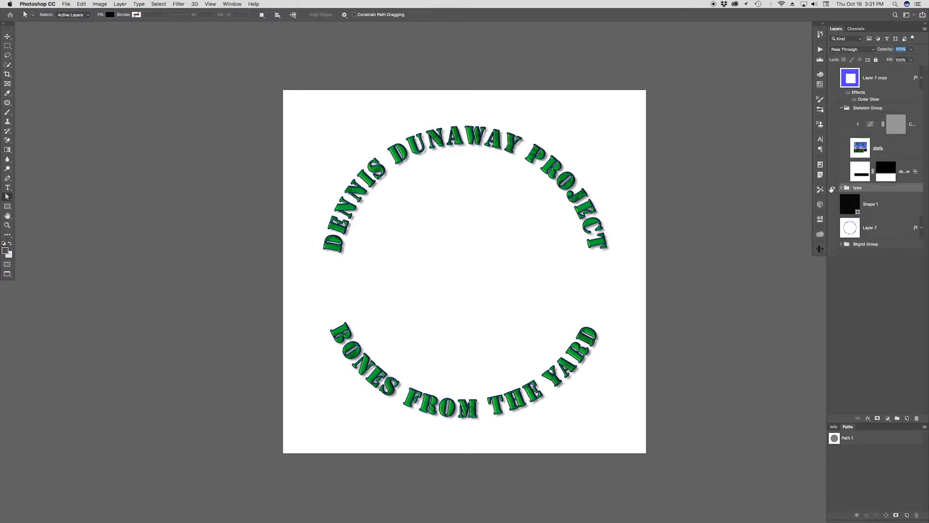
click(832, 204)
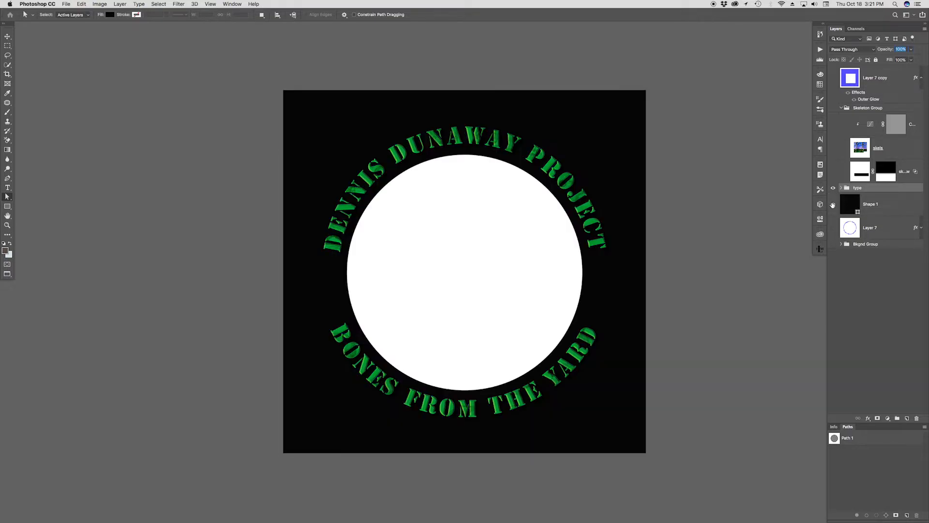
click(832, 172)
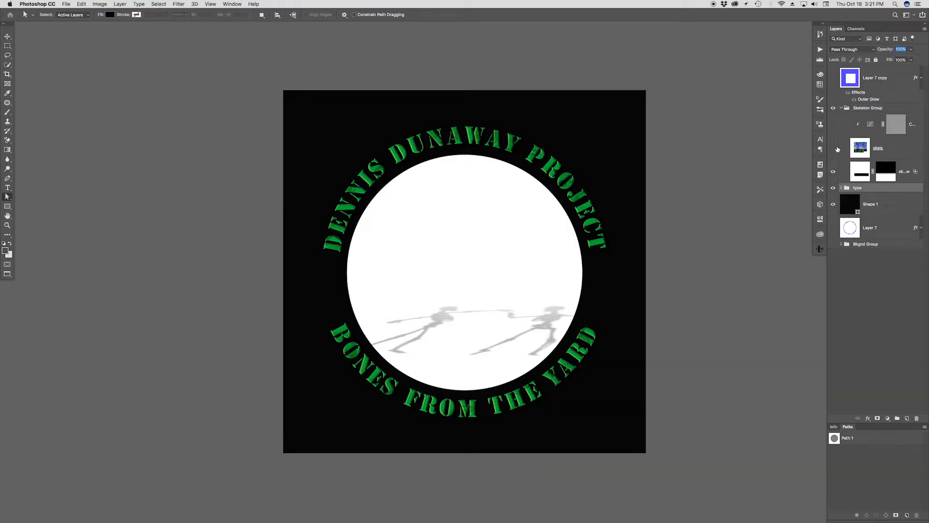
click(833, 149)
Step: Isolate and select the skels layer, and show the skeleton shadow layer together with it
alt+click(833, 149)
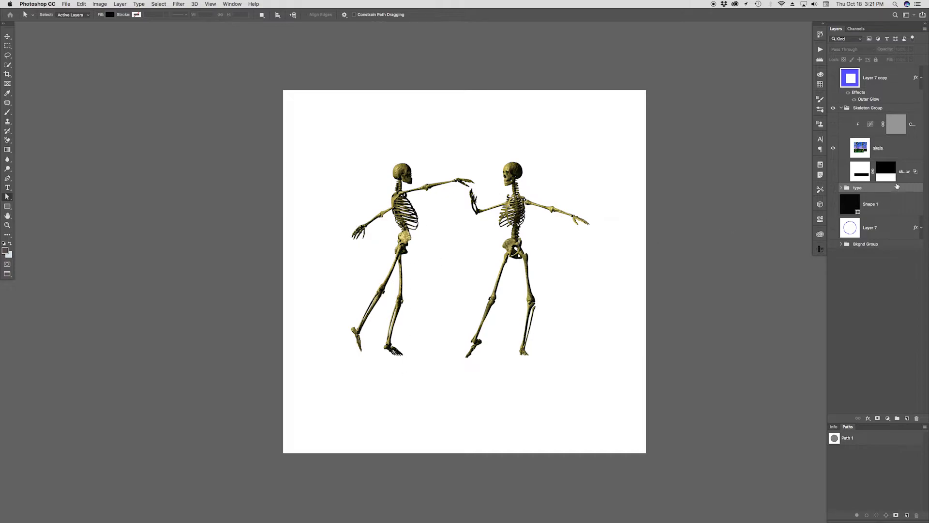
click(860, 150)
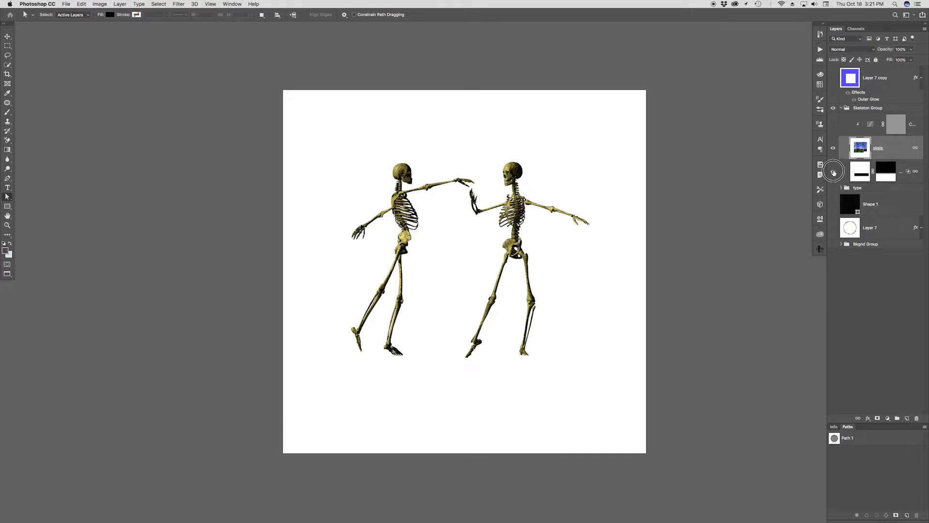
click(834, 172)
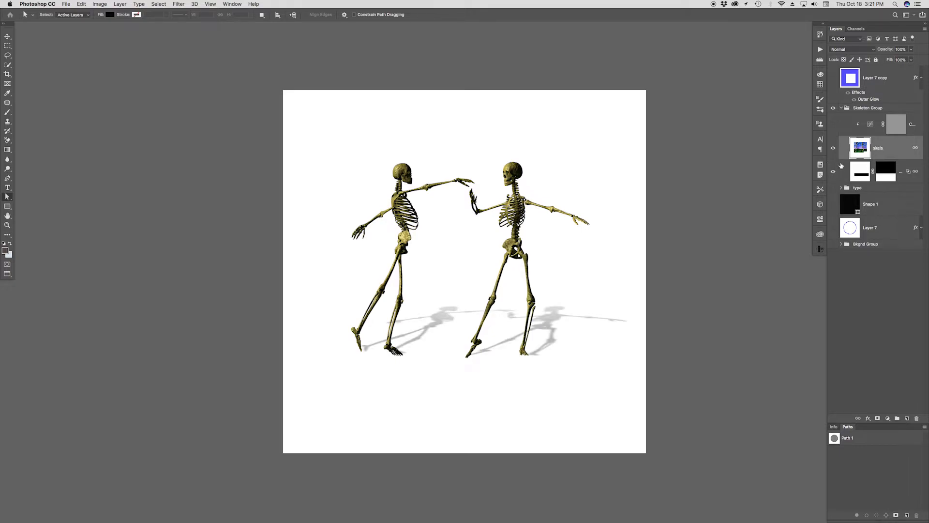
Step: Add a saturated magenta solid color fill layer above skels, masked to the skeletons' outline
click(858, 149)
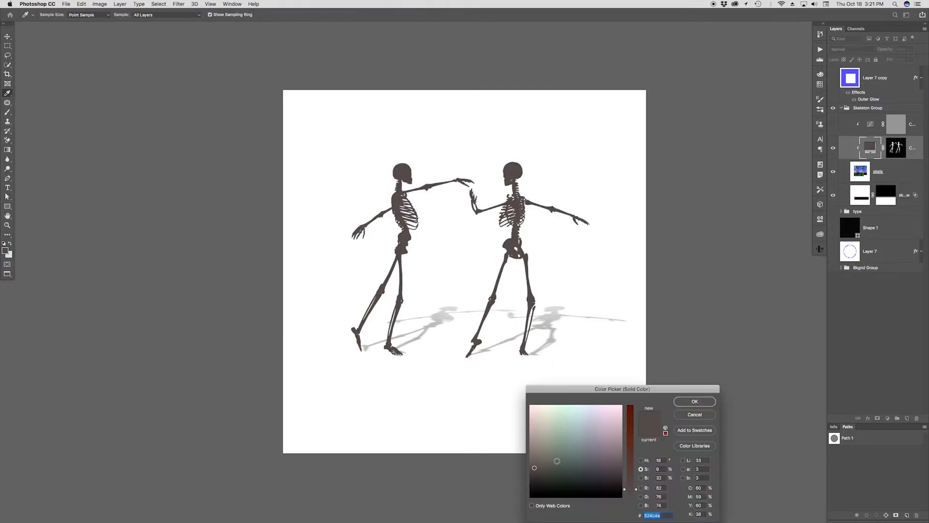
drag(556, 469, 612, 428)
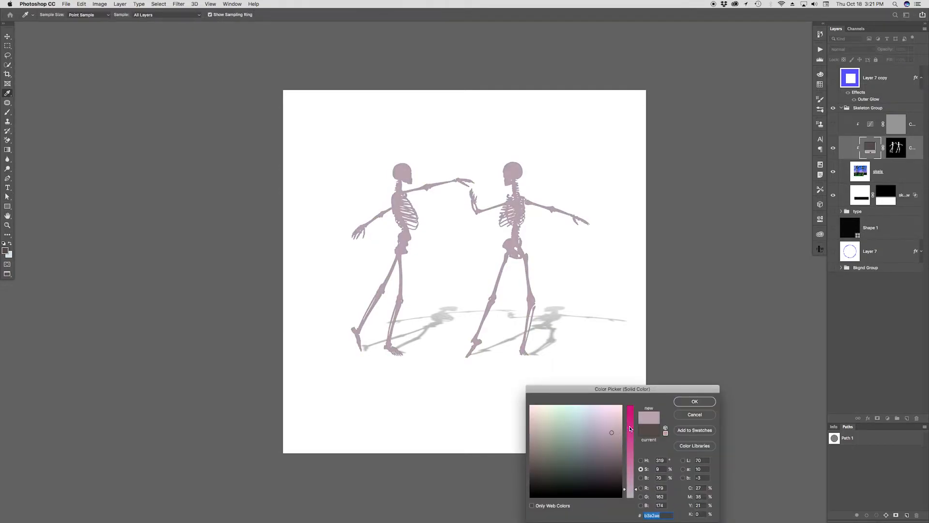
click(631, 413)
click(700, 402)
Step: Free-transform the fill layer's mask, flattening and skewing the magenta silhouettes onto the ground over the grey shadows
click(897, 148)
key(super+t)
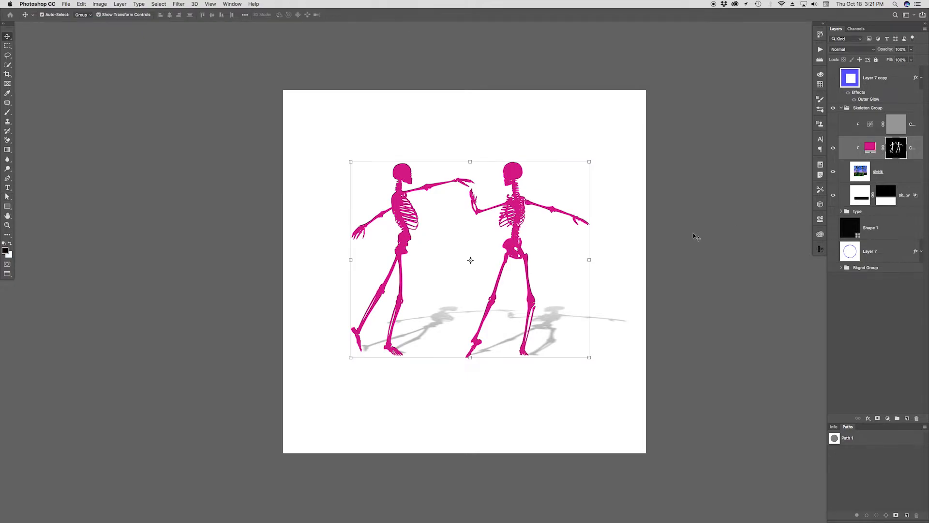
drag(471, 163, 473, 180)
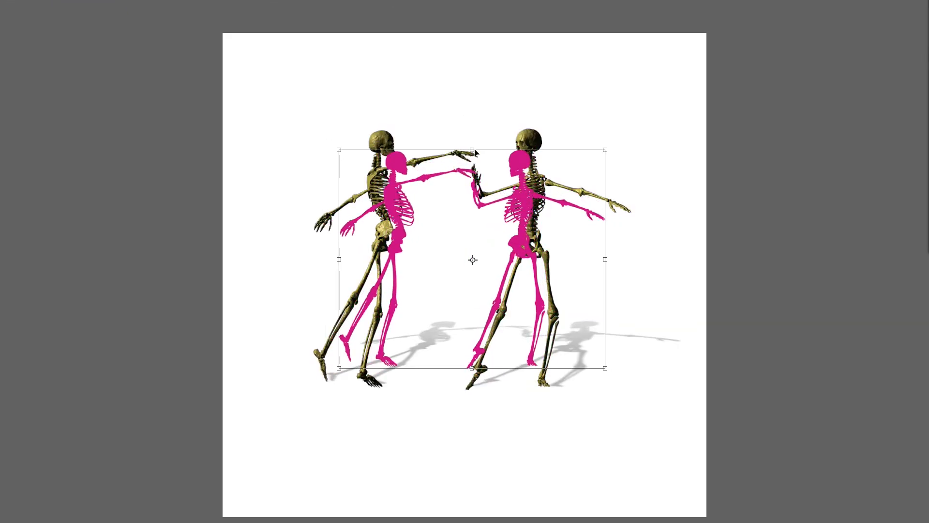
key(super+z)
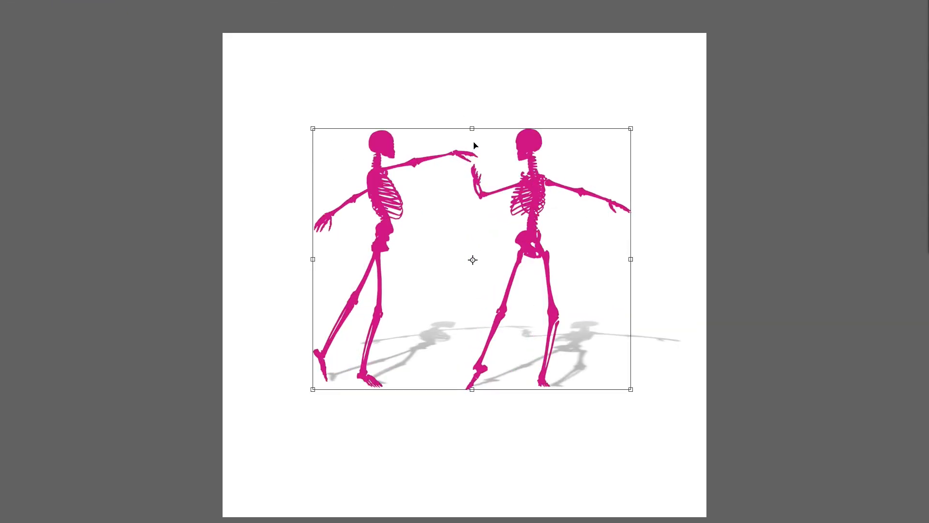
drag(472, 125, 534, 313)
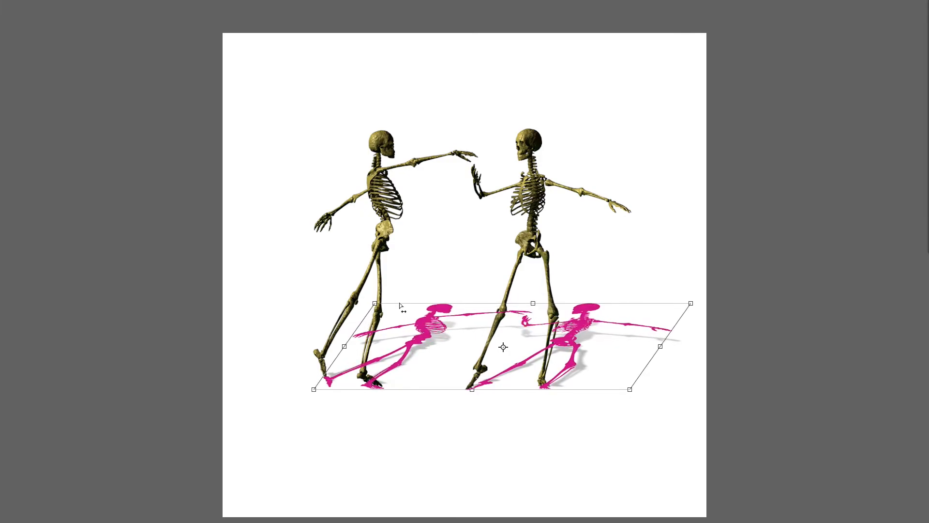
Step: Warp the flattened magenta silhouettes, adjusting the arms, bodies and legs of both skeletons, and commit the transform
right_click(446, 338)
click(473, 400)
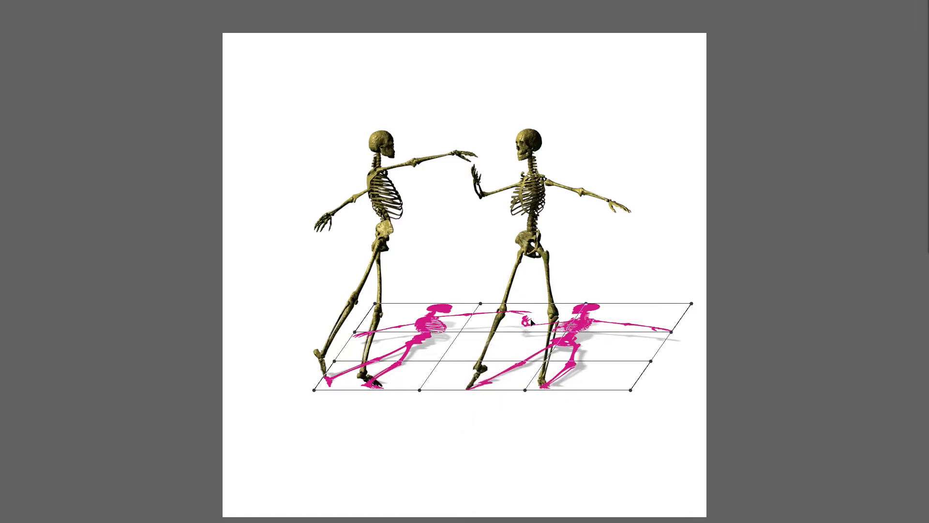
drag(481, 304, 483, 303)
drag(414, 339, 415, 346)
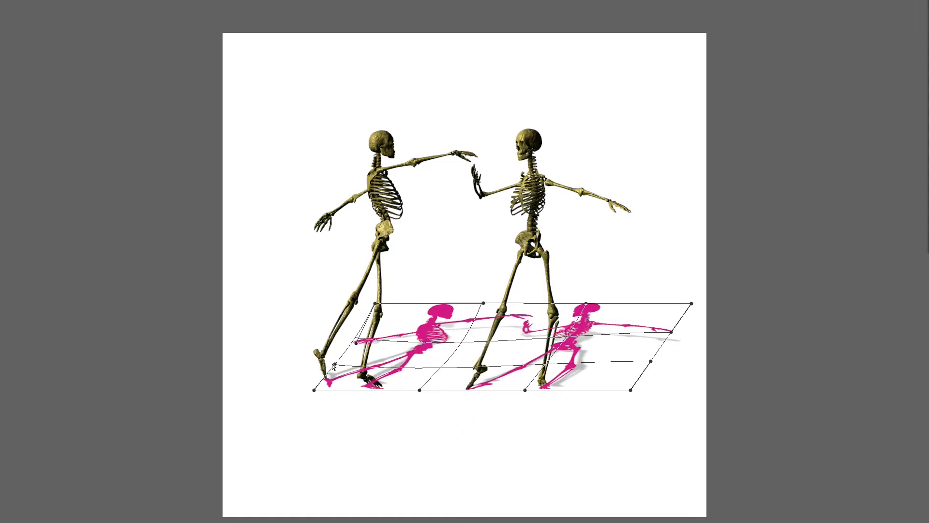
drag(334, 363, 322, 359)
drag(597, 332, 626, 324)
drag(692, 304, 701, 310)
drag(645, 350, 629, 343)
drag(596, 304, 586, 303)
key(Return)
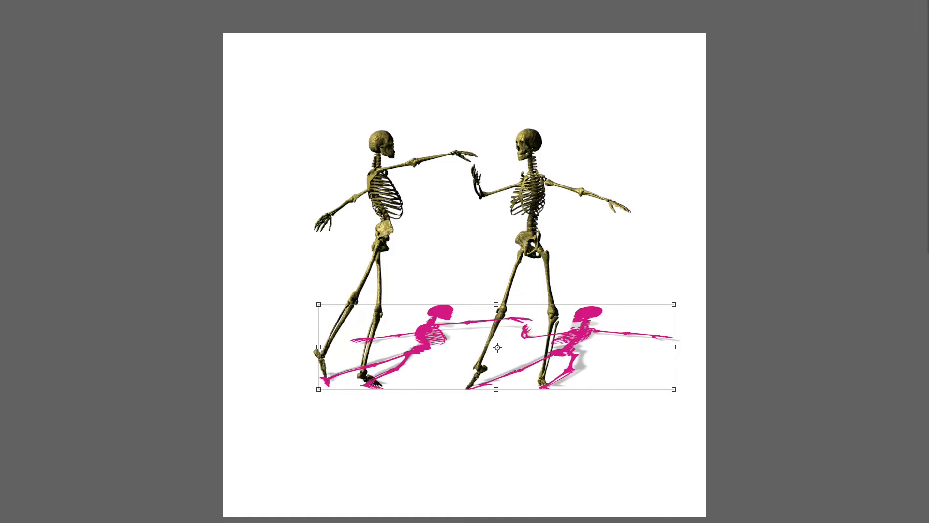
Step: Delete the magenta fill layer holding the flattened skeleton silhouettes
key(Delete)
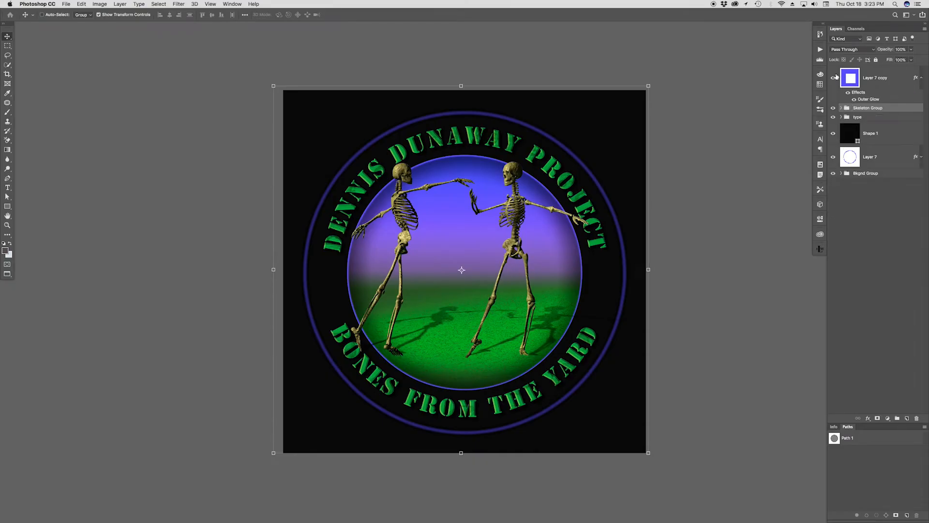
Step: Isolate the blue ring on Layer 7, reveal its layer effects and select the layer
click(834, 77)
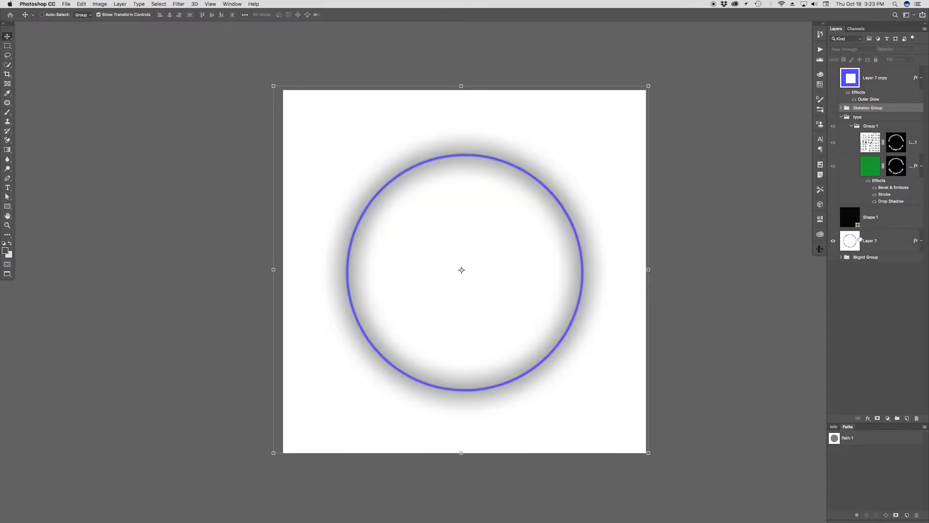
click(922, 241)
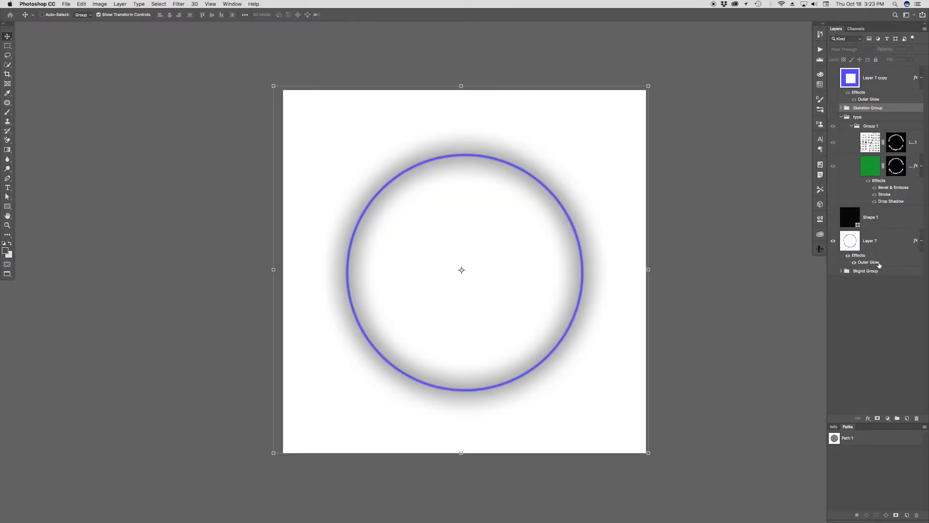
click(852, 245)
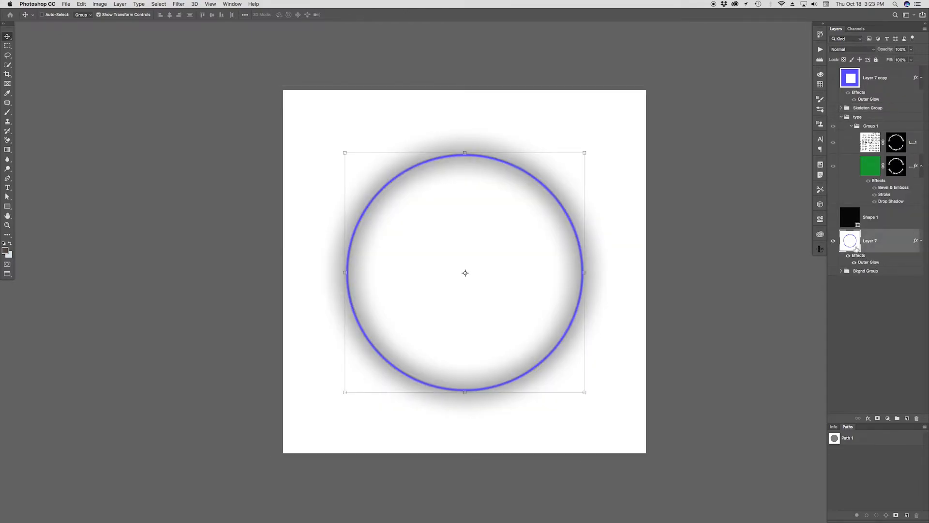
Step: Show the circular Path 1 over the ring, toggle Layer 7's effects, and load the ring as a selection
click(835, 438)
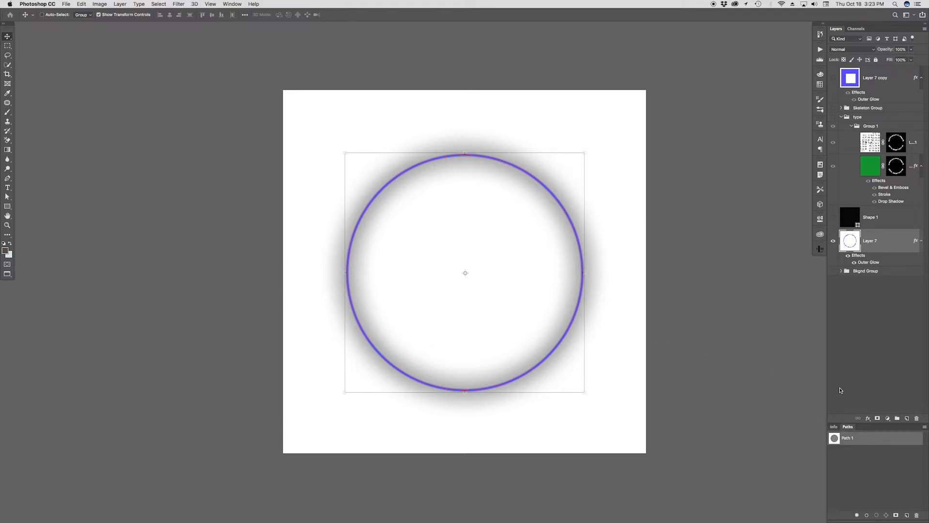
click(849, 255)
click(851, 248)
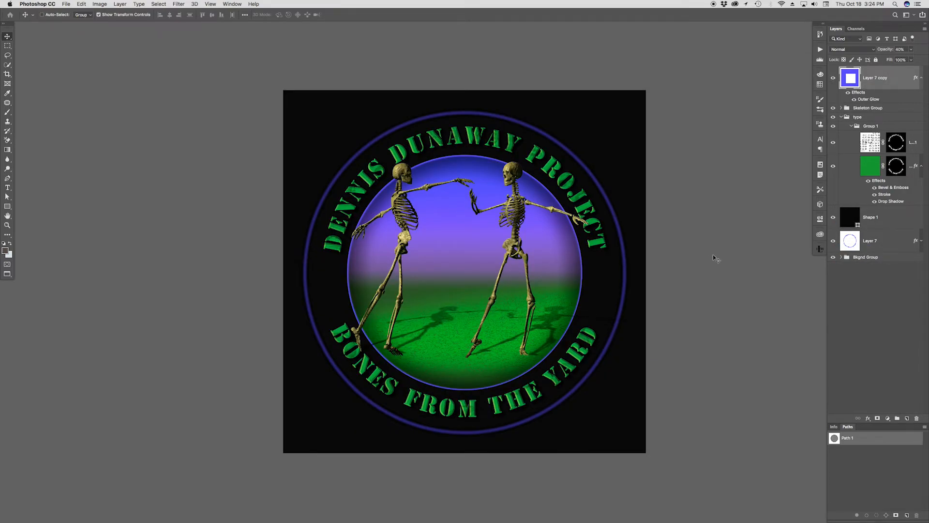
Step: Select the Skeleton Group, try enlarging it with Free Transform, and undo the scaling
click(882, 109)
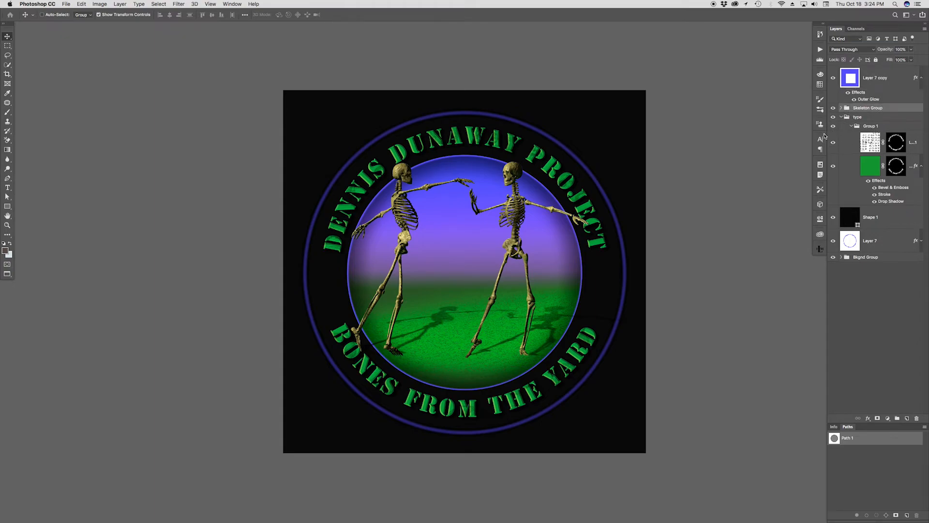
key(super+t)
drag(652, 84, 688, 47)
key(super+z)
key(super+z)
key(Escape)
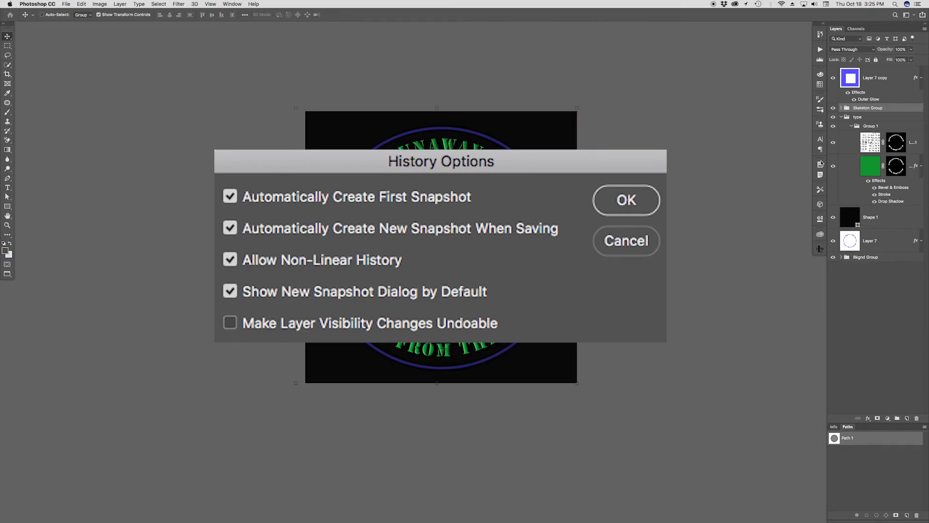
Step: Open the document history and step between the Deselect, Load Selection and Move states, ending on Deselect
click(820, 34)
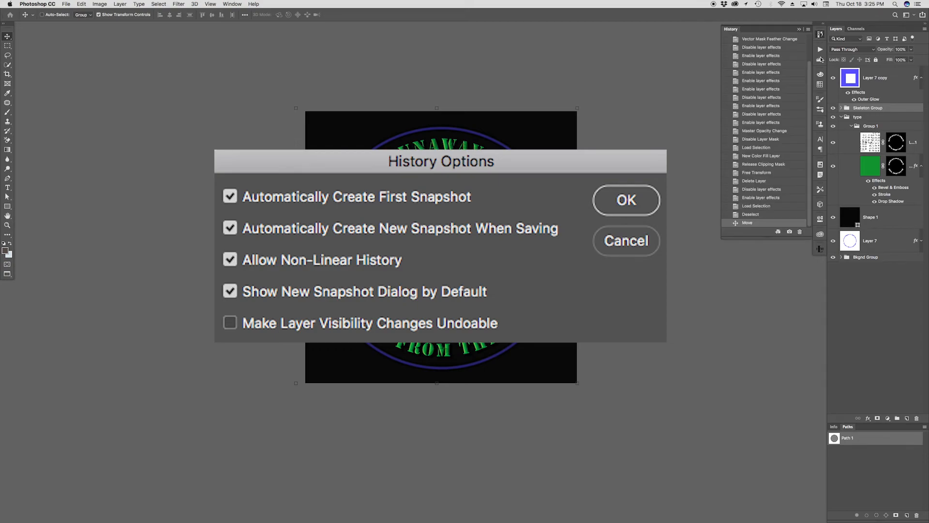
click(773, 217)
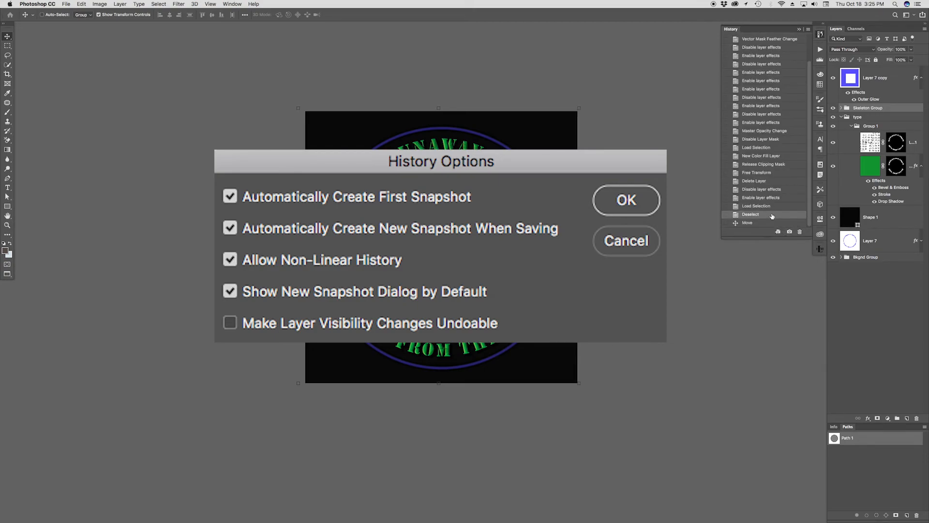
click(774, 206)
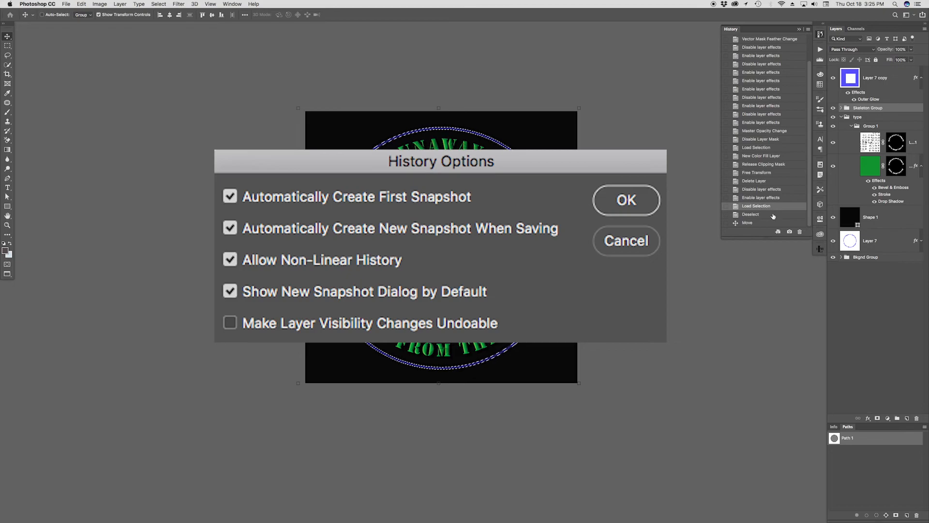
click(774, 222)
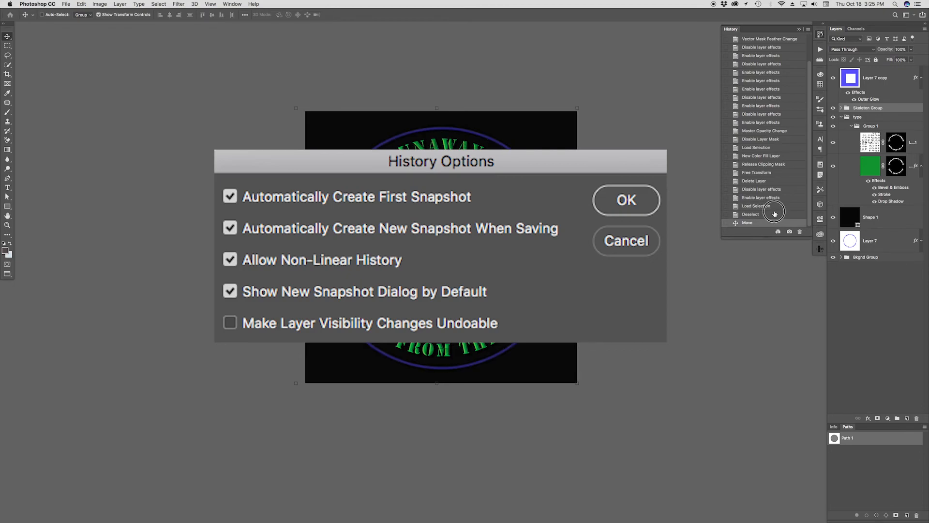
click(773, 215)
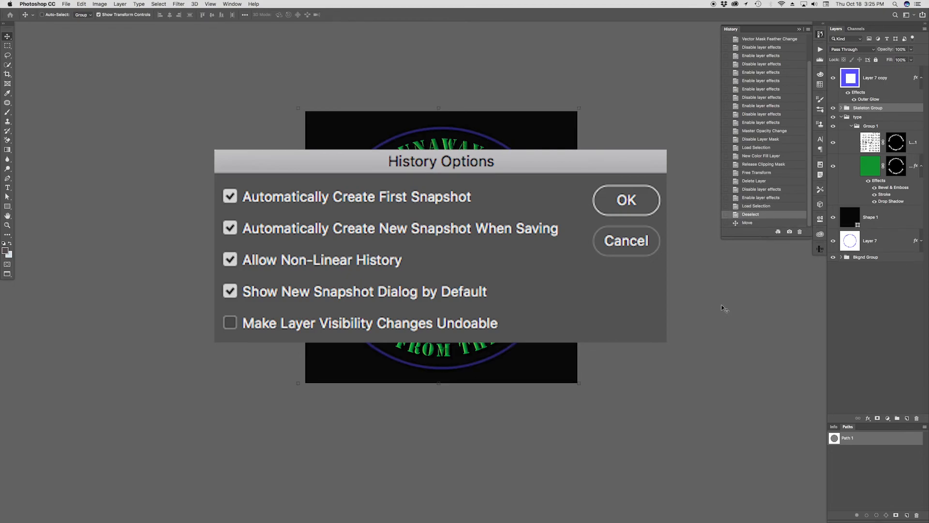
key(Return)
Step: Revert the artwork to the BonesFromTheYard_c4.psd snapshot, and return to the Deselect history state
drag(808, 71, 807, 28)
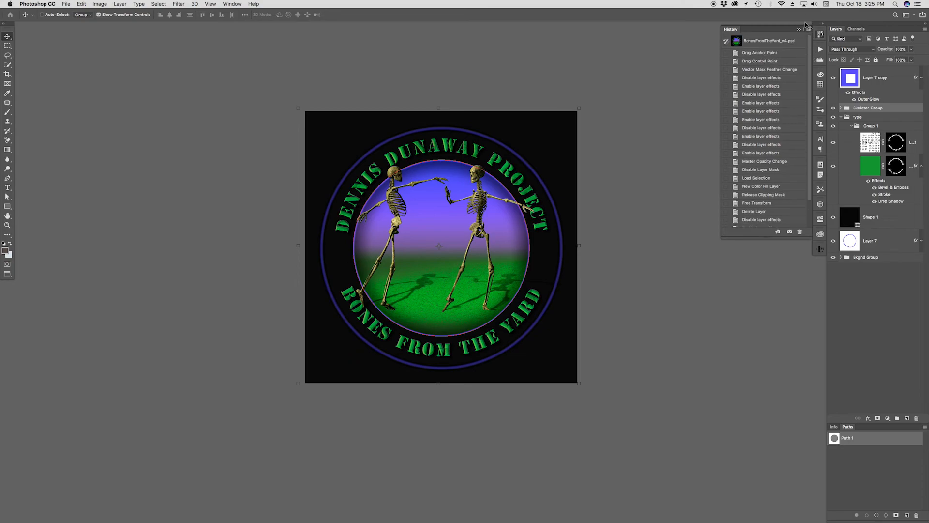
click(781, 43)
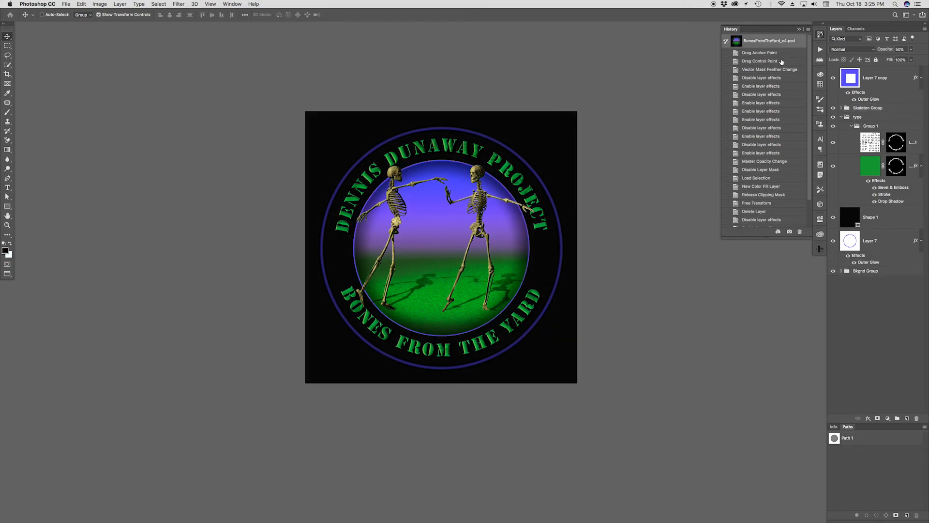
drag(809, 179, 809, 236)
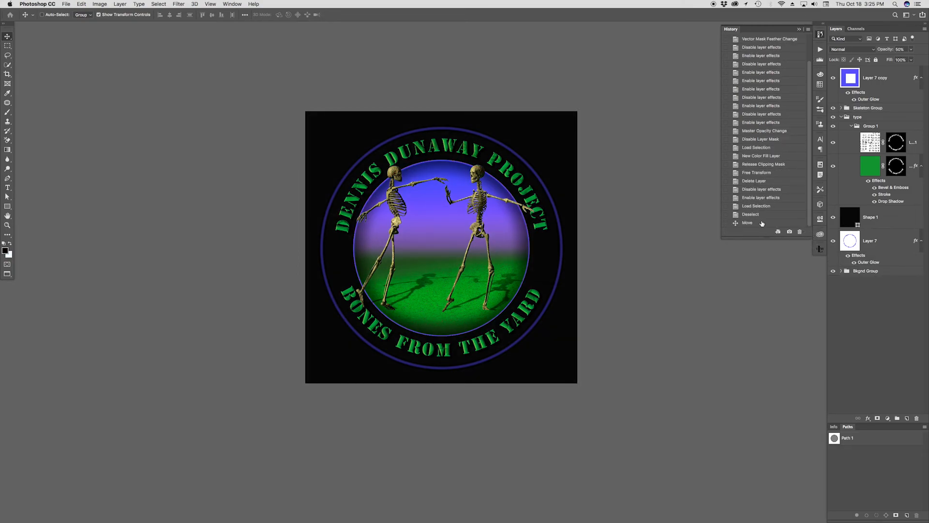
click(766, 213)
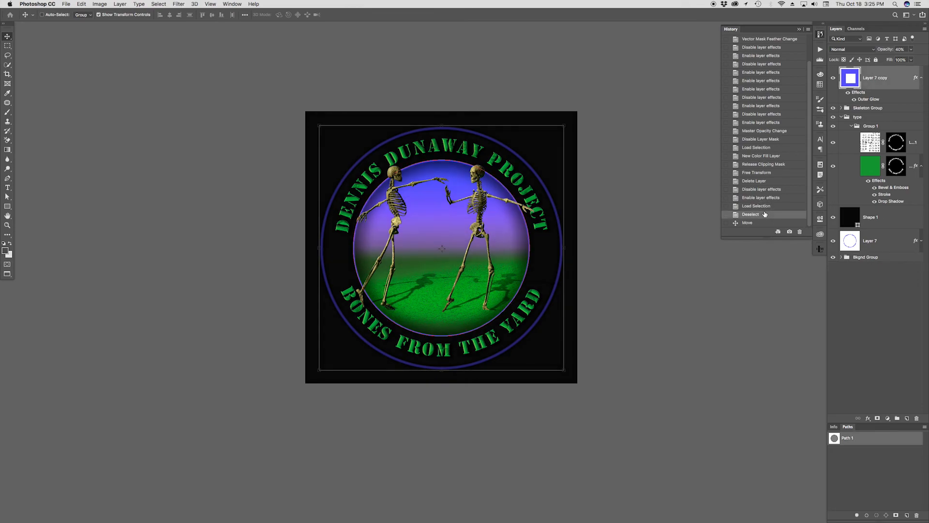
scroll(789, 78, up, 3)
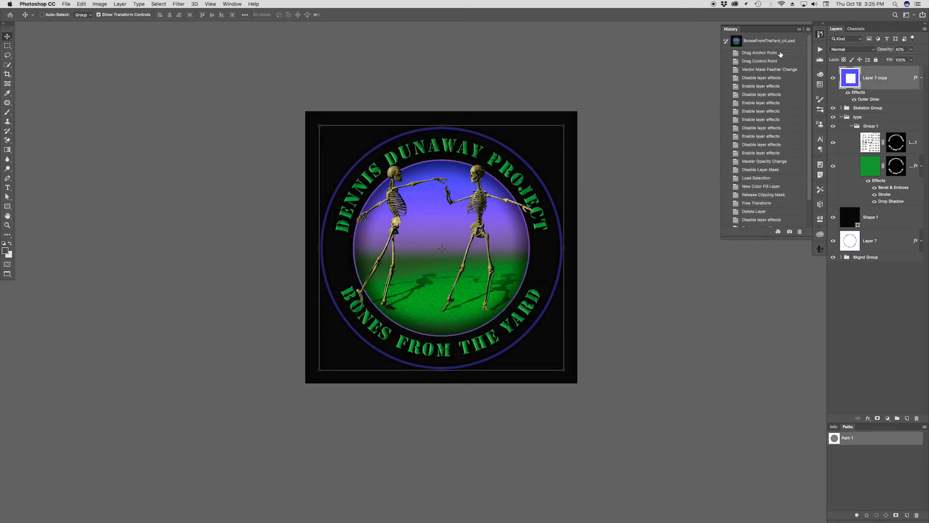